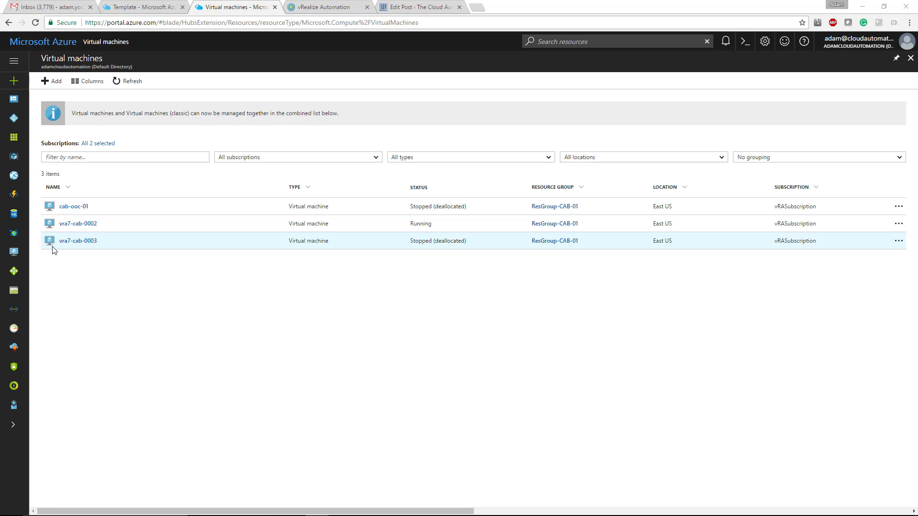
- Browse the available sizes for the vra7-cab-0002 virtual machine and highlight the A1_V2 Standard size
{"action": "left_click", "coordinate": [88, 224]}
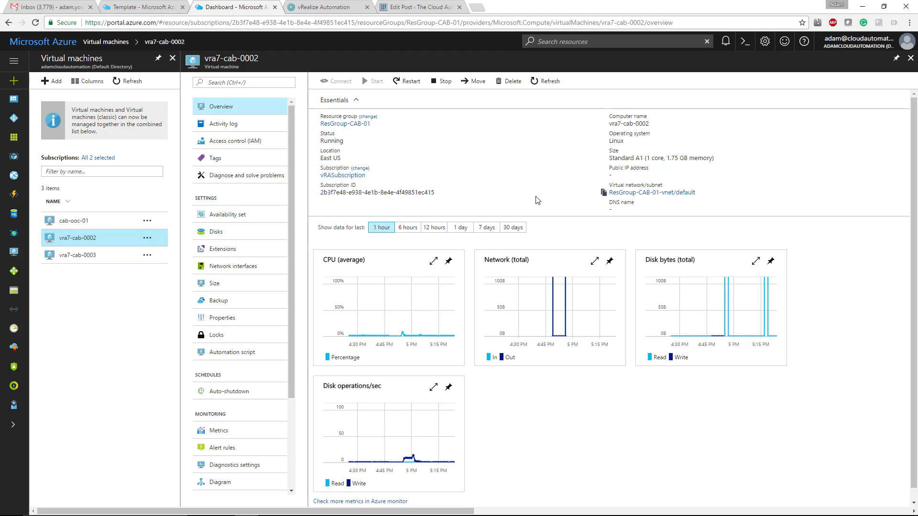
{"action": "left_click", "coordinate": [246, 289]}
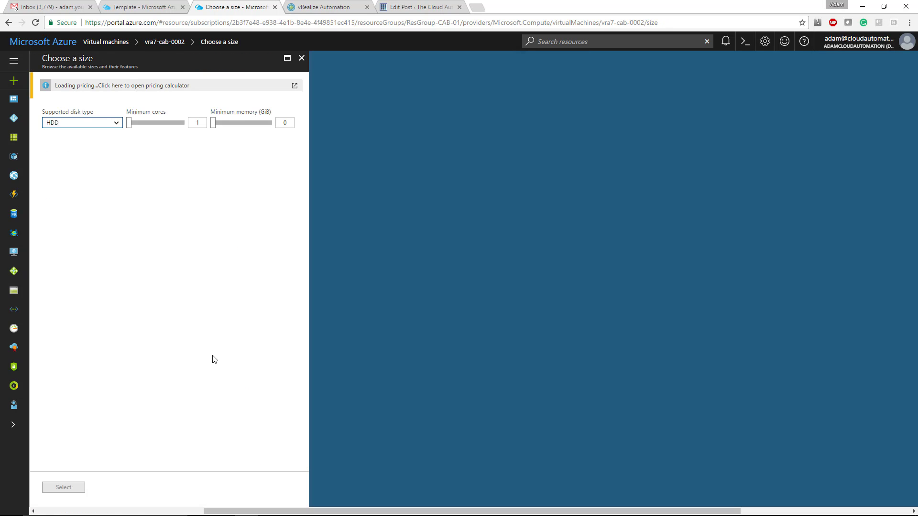
{"action": "scroll", "coordinate": [221, 377], "scroll_direction": "down", "scroll_amount": 5}
{"action": "scroll", "coordinate": [221, 378], "scroll_direction": "down", "scroll_amount": 15}
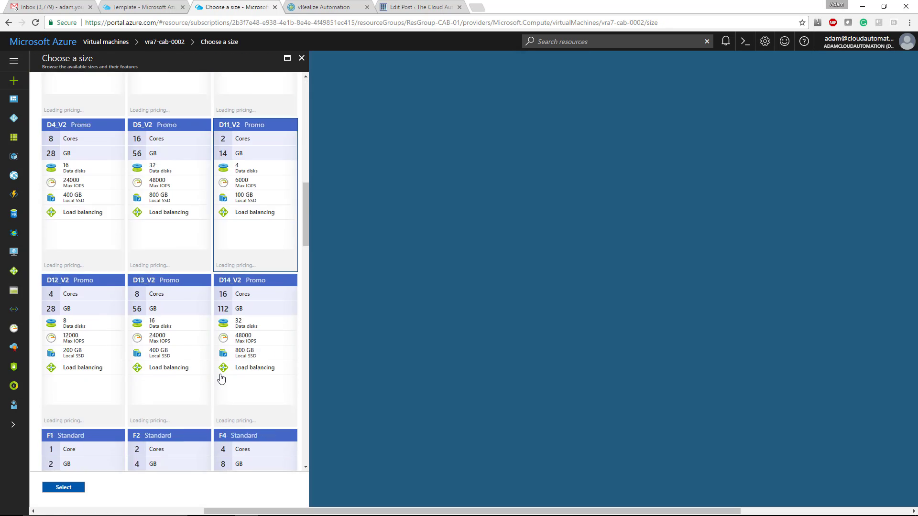
{"action": "scroll", "coordinate": [92, 313], "scroll_direction": "up", "scroll_amount": 3}
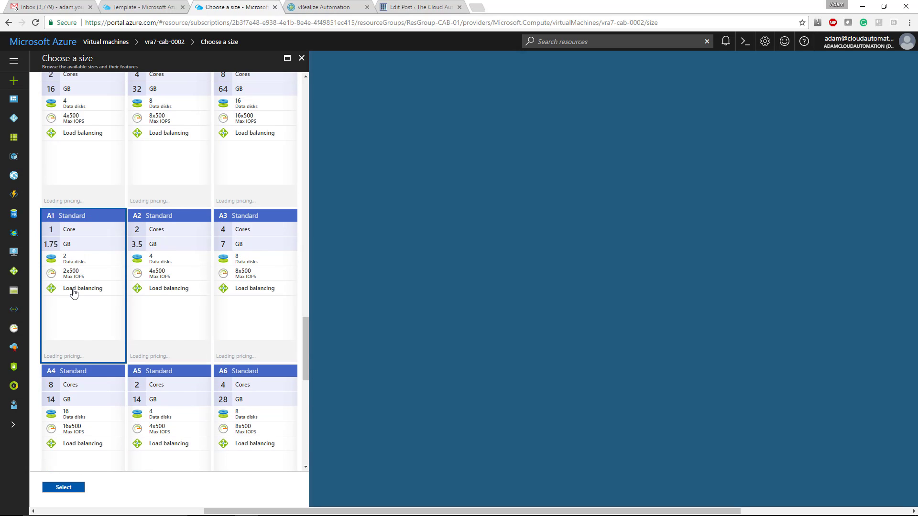
{"action": "scroll", "coordinate": [73, 294], "scroll_direction": "up", "scroll_amount": 8}
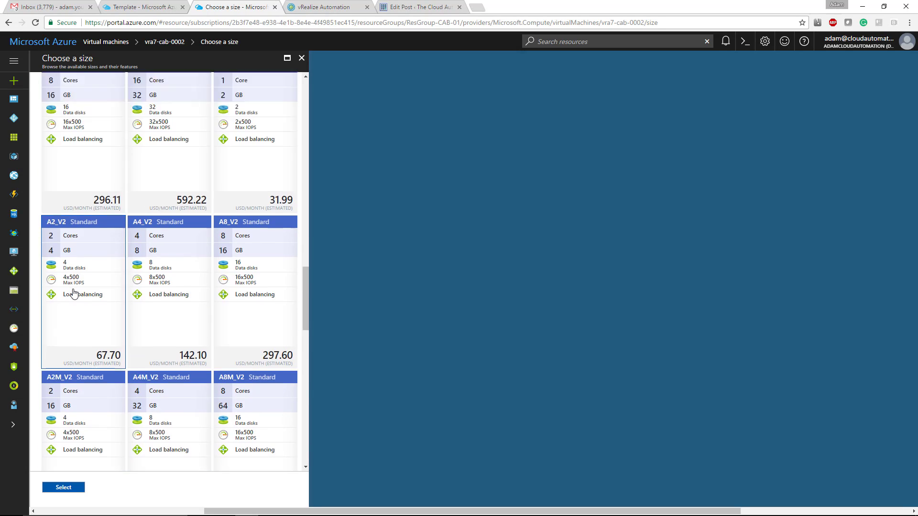
{"action": "scroll", "coordinate": [74, 293], "scroll_direction": "down", "scroll_amount": 2}
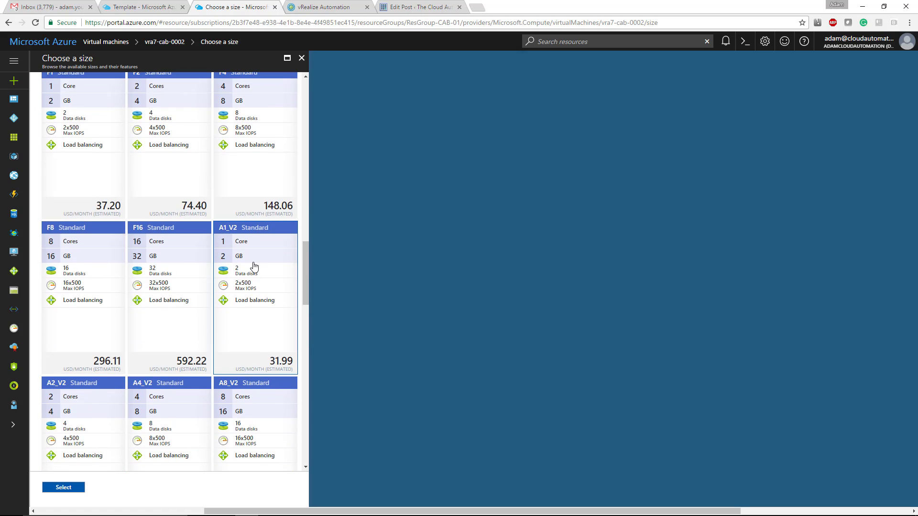
{"action": "left_click", "coordinate": [251, 266]}
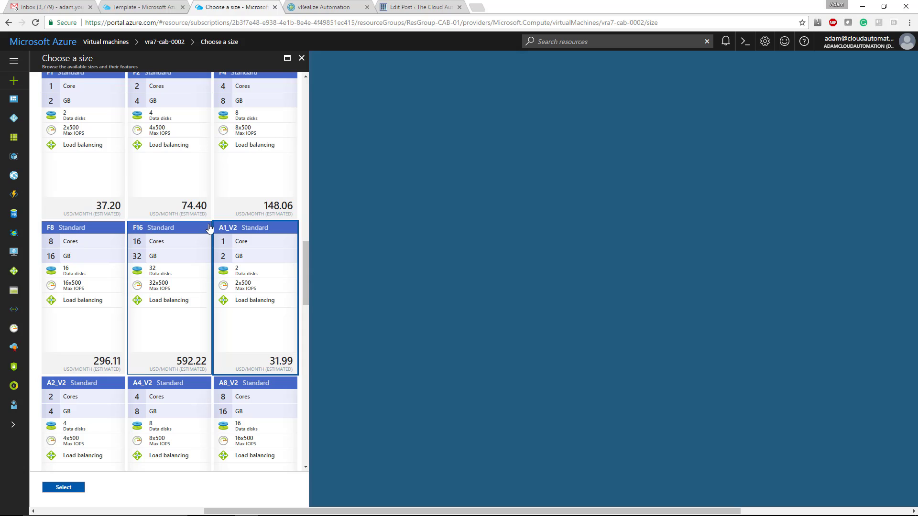
- Close the size chooser for vra7-cab-0002 and discard the unsaved size selection
{"action": "left_click", "coordinate": [314, 7]}
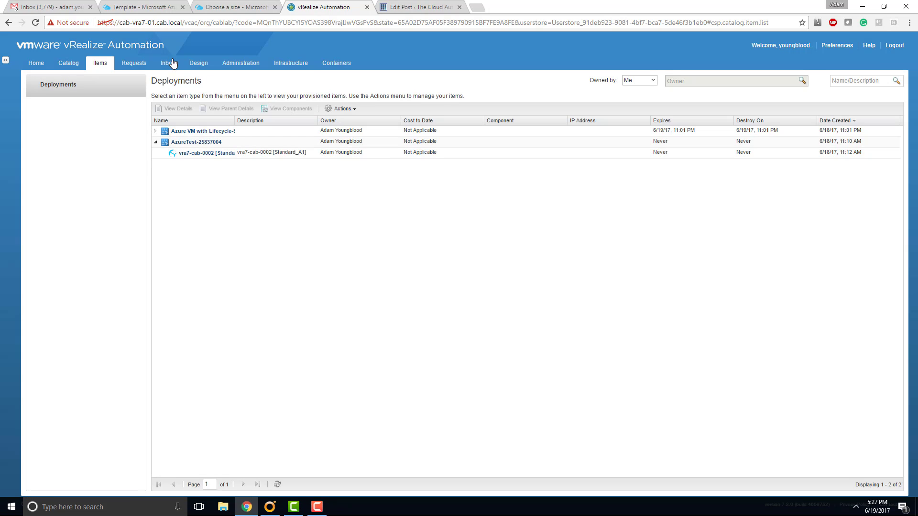
{"action": "left_click", "coordinate": [213, 8]}
{"action": "left_click", "coordinate": [302, 59]}
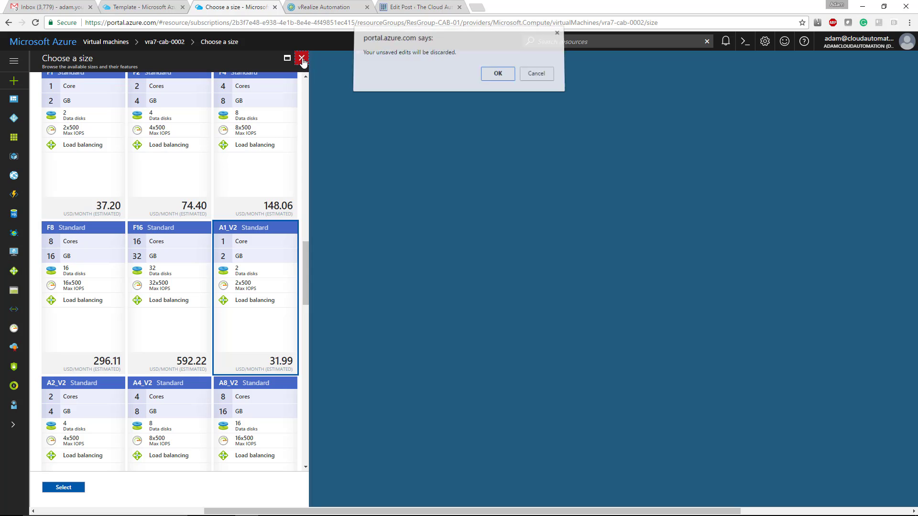
{"action": "left_click", "coordinate": [494, 73]}
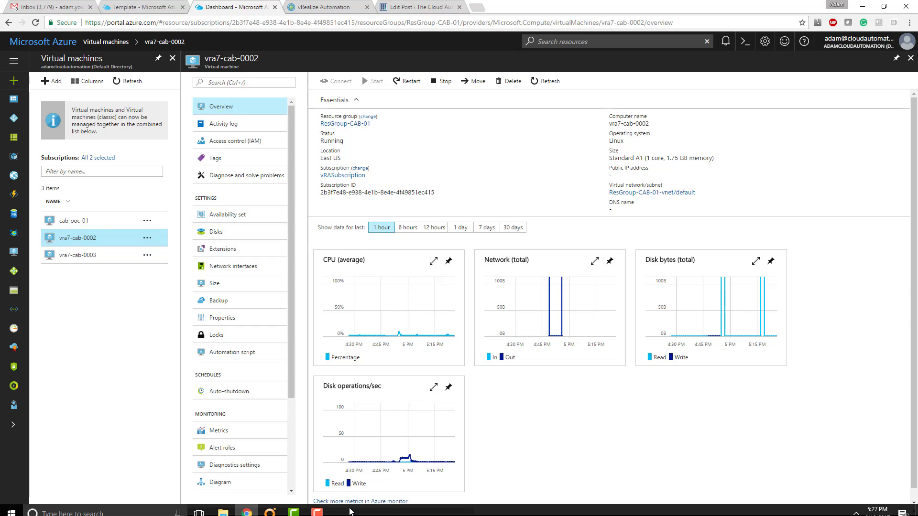
- Switch to vRealize Automation and start a Change Azure Instance Type request for the vra7-cab-0002 machine
{"action": "left_click", "coordinate": [334, 9]}
{"action": "left_click", "coordinate": [265, 154]}
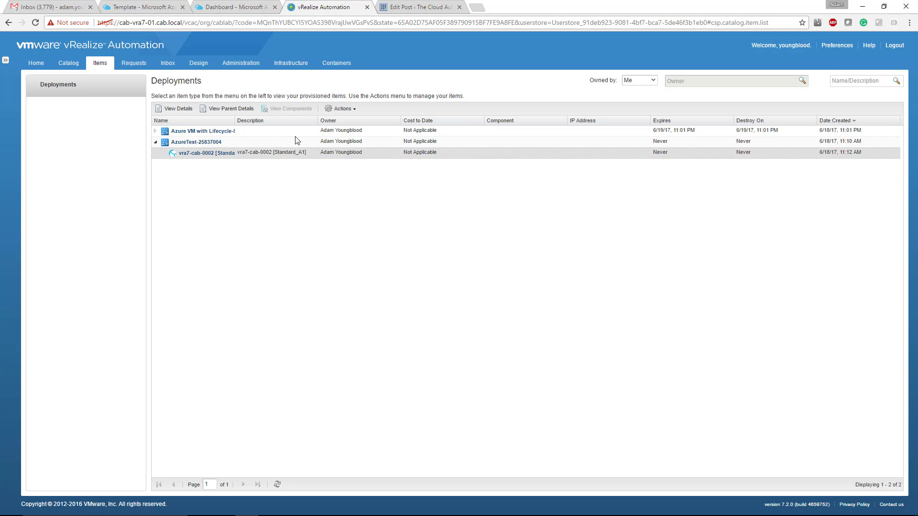
{"action": "left_click", "coordinate": [340, 109]}
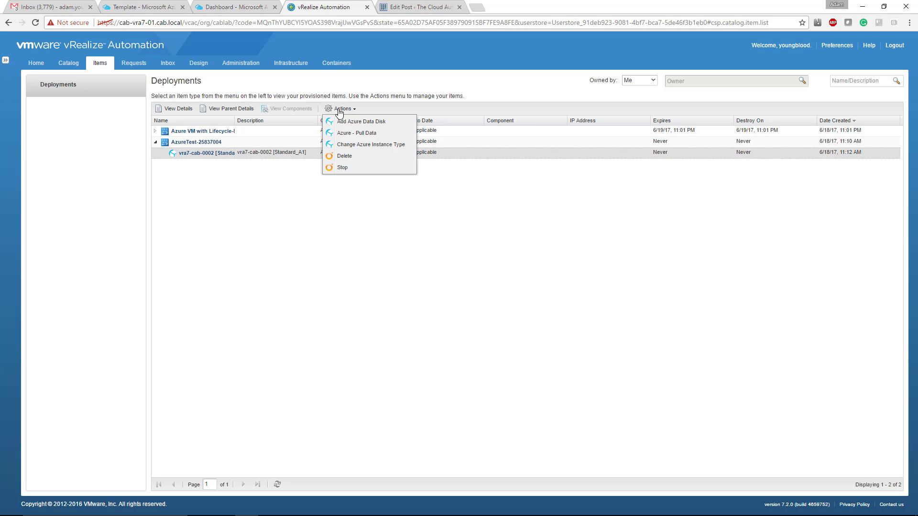
{"action": "left_click", "coordinate": [378, 144]}
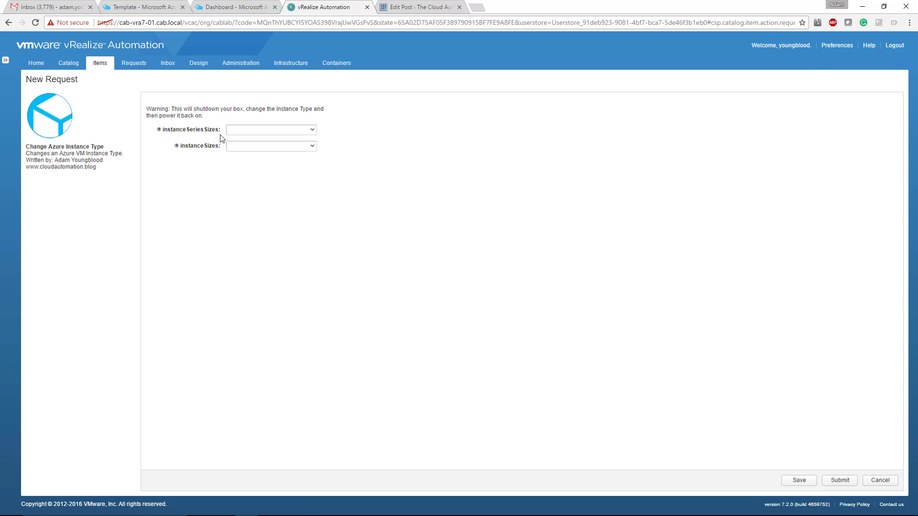
- Set the instance series to A-series and the instance size to Standard_A1_v2, and submit the request
{"action": "left_click", "coordinate": [310, 132]}
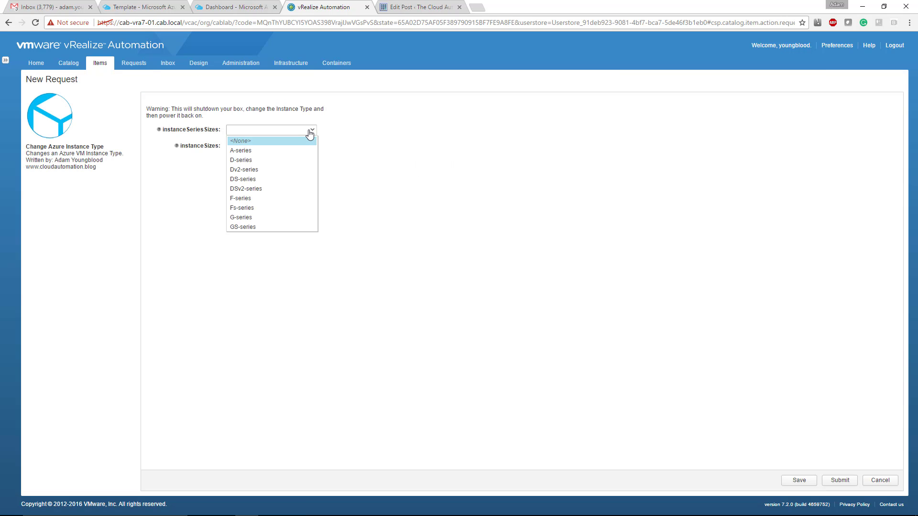
{"action": "left_click", "coordinate": [262, 151]}
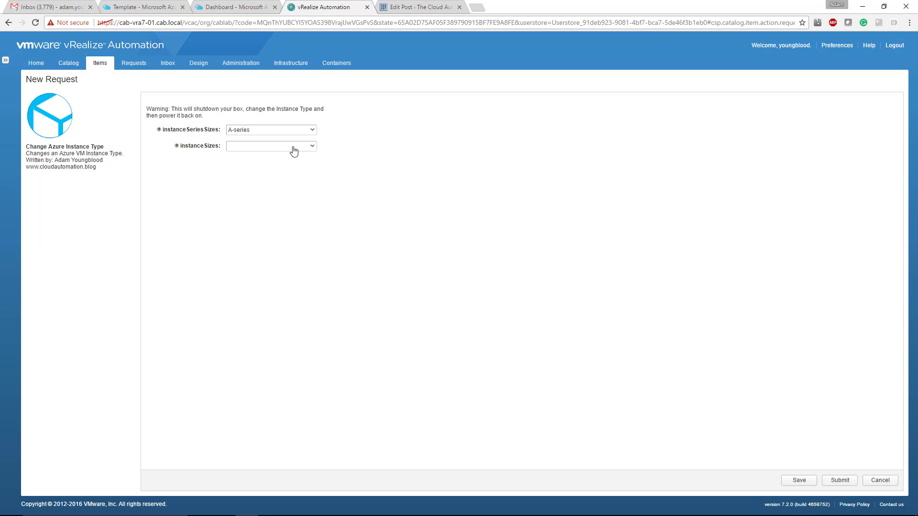
{"action": "left_click", "coordinate": [293, 147]}
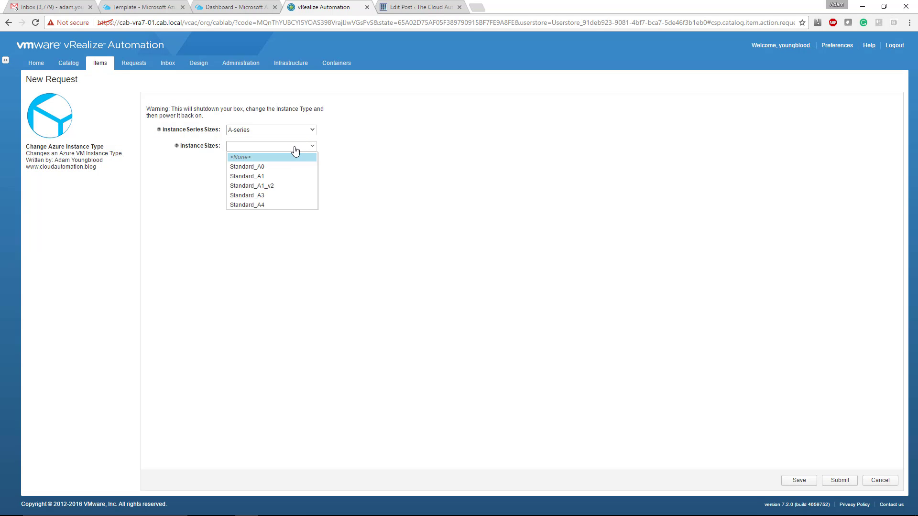
{"action": "left_click", "coordinate": [272, 187]}
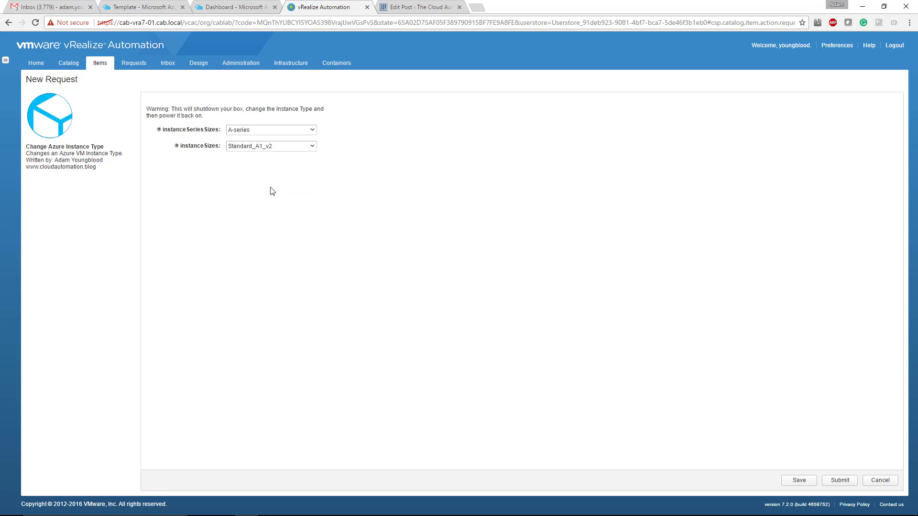
{"action": "left_click", "coordinate": [840, 480]}
{"action": "left_click", "coordinate": [44, 139]}
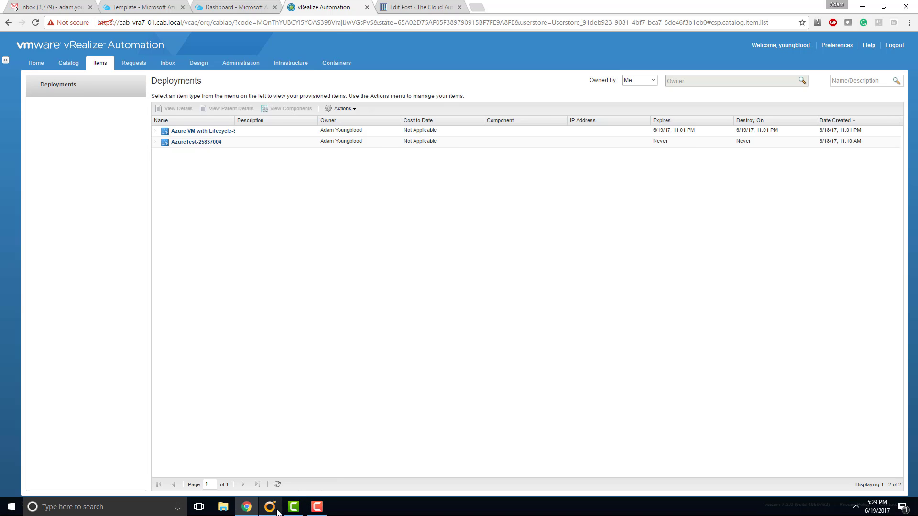
- Switch to vRealize Orchestrator, open the running Change Azure Instance Type workflow run, and enlarge its schema view
{"action": "left_click", "coordinate": [277, 510]}
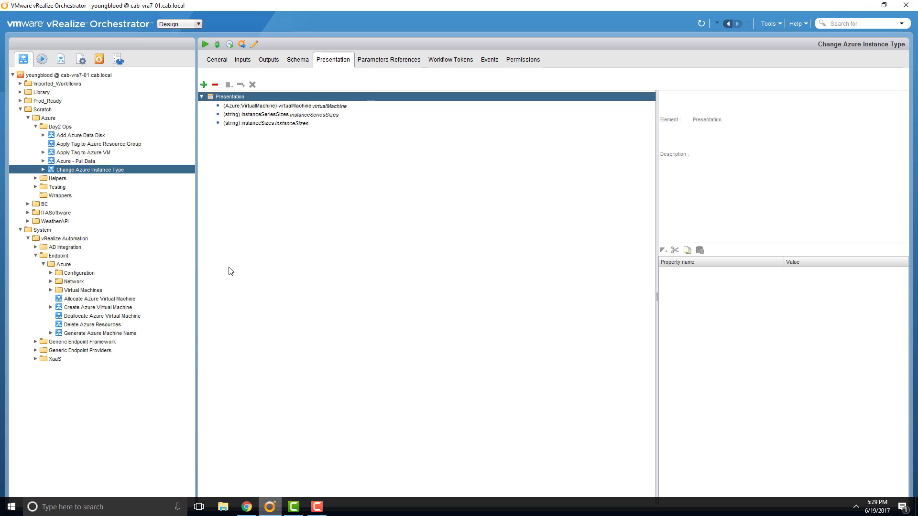
{"action": "left_click", "coordinate": [43, 170]}
{"action": "left_click", "coordinate": [120, 179]}
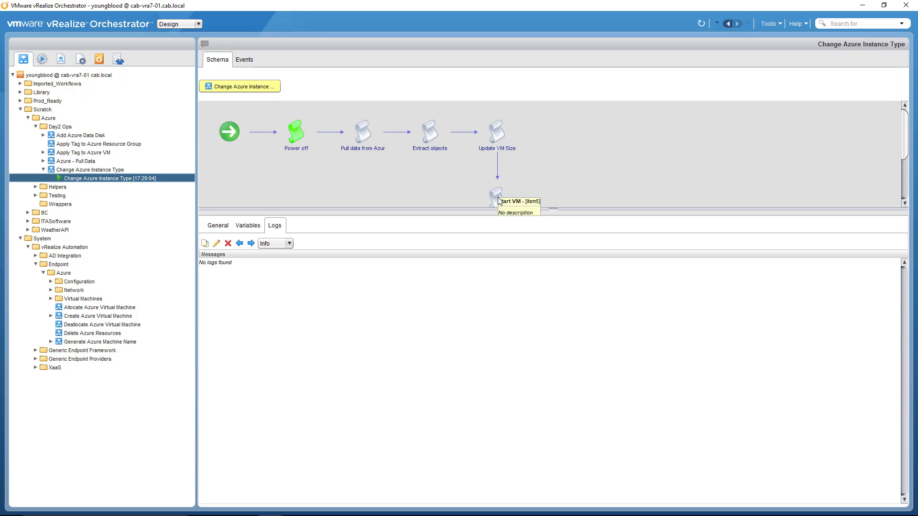
{"action": "left_click_drag", "start_coordinate": [552, 209], "coordinate": [553, 265]}
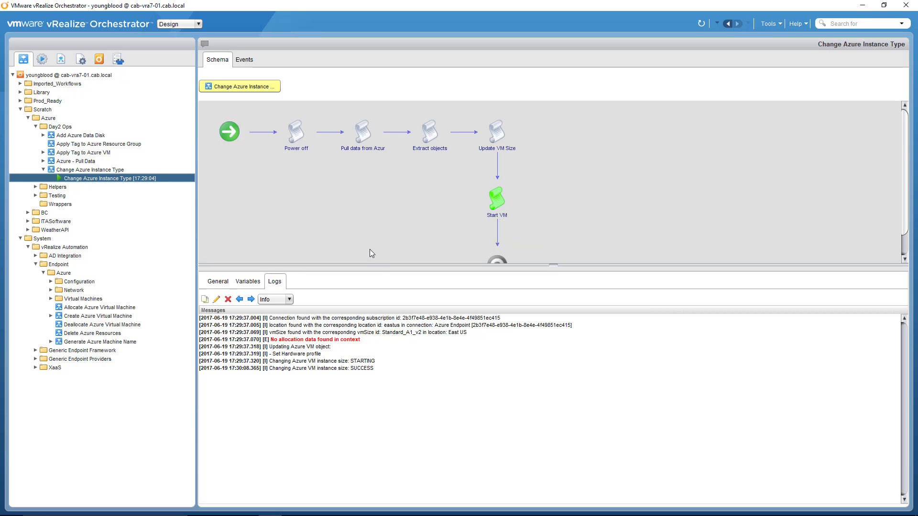
- Switch to the Azure portal and check the size of vra7-cab-0002 in its overview
{"action": "mouse_move", "coordinate": [252, 515]}
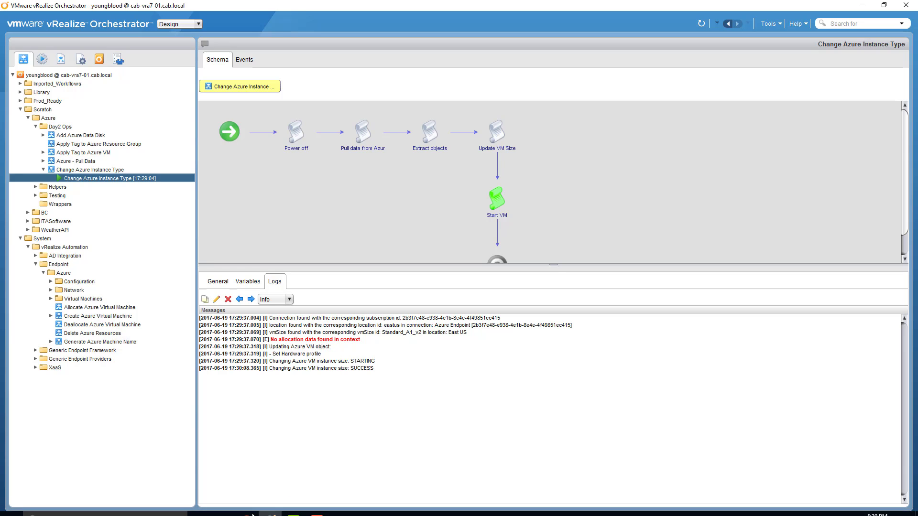
{"action": "left_click", "coordinate": [271, 513]}
{"action": "left_click", "coordinate": [235, 8]}
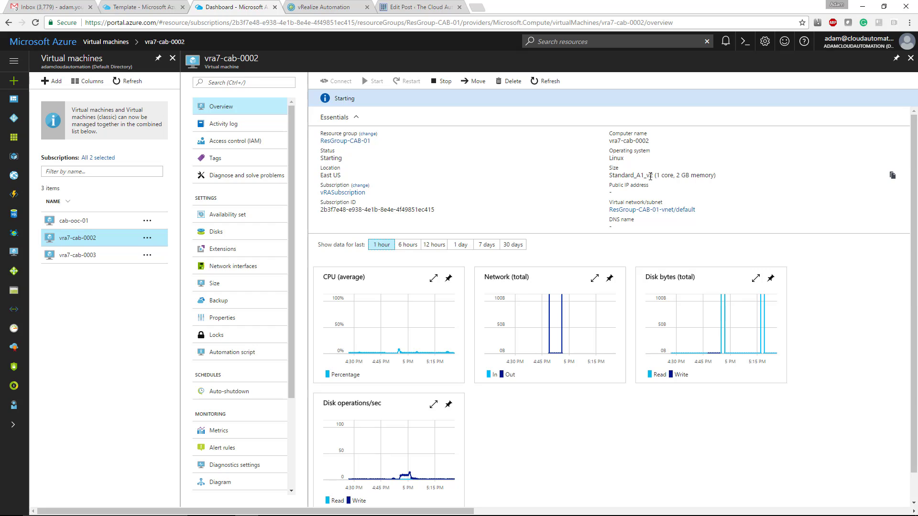
- In vRealize Automation, check the display name and size in vra7-cab-0002's item details, and refresh the deployments list
{"action": "left_click", "coordinate": [330, 8]}
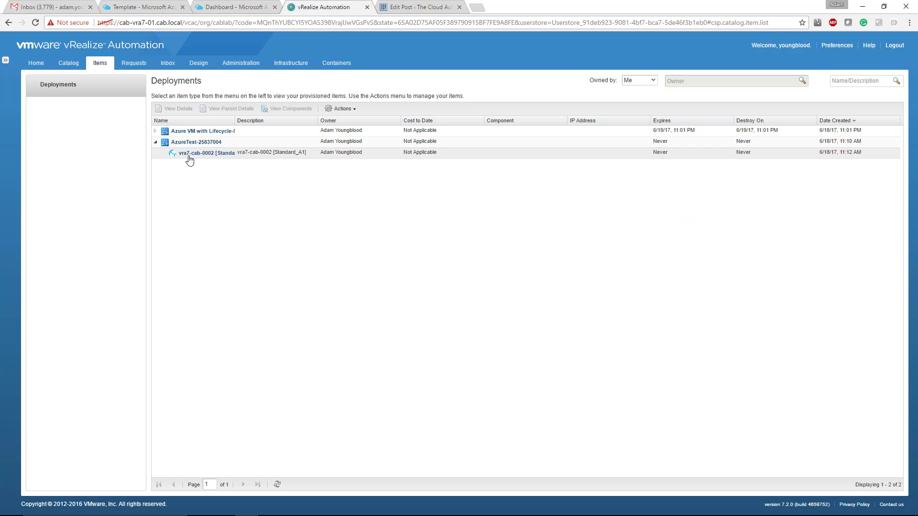
{"action": "left_click", "coordinate": [227, 154]}
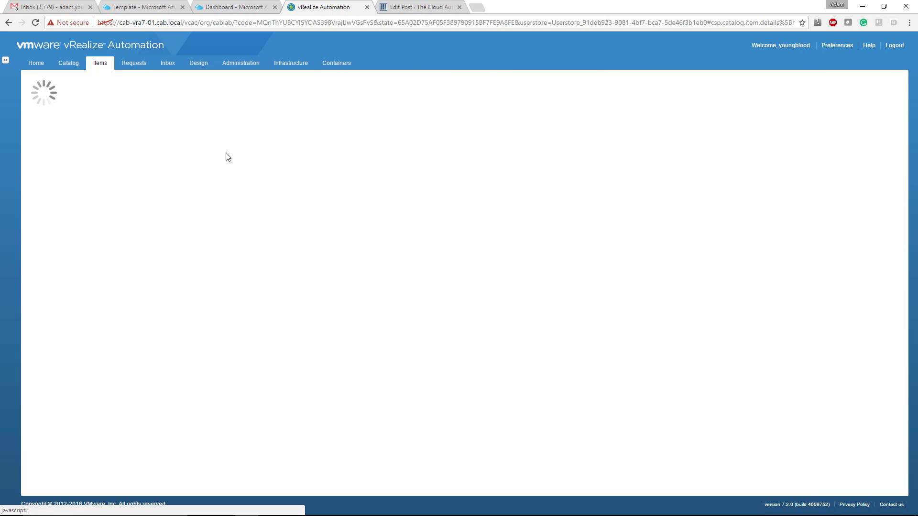
{"action": "left_click_drag", "start_coordinate": [261, 170], "coordinate": [295, 169]}
{"action": "left_click", "coordinate": [295, 169]}
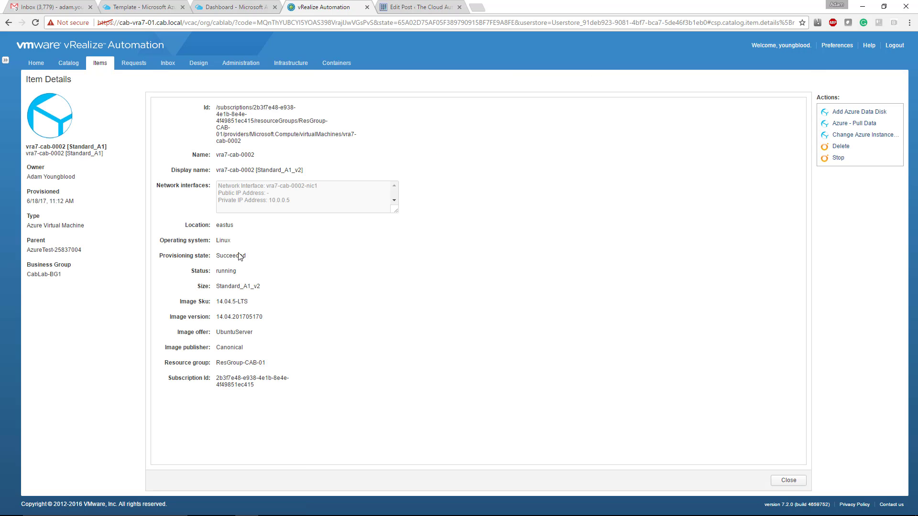
{"action": "left_click_drag", "start_coordinate": [218, 287], "coordinate": [261, 286]}
{"action": "left_click", "coordinate": [260, 287]}
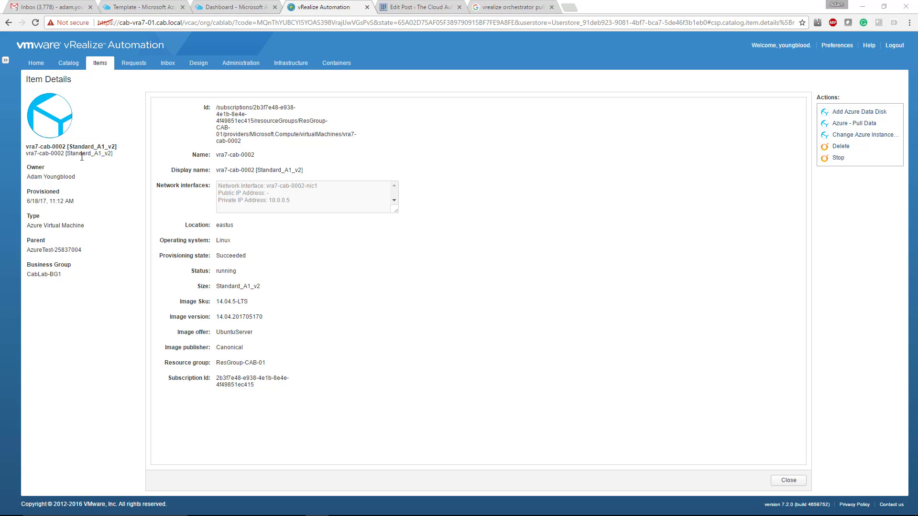
{"action": "left_click", "coordinate": [787, 480]}
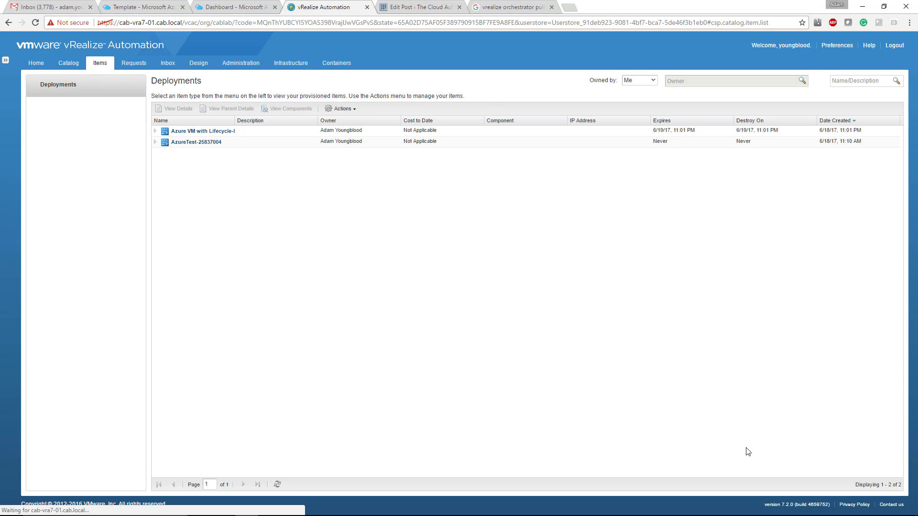
{"action": "left_click", "coordinate": [277, 484]}
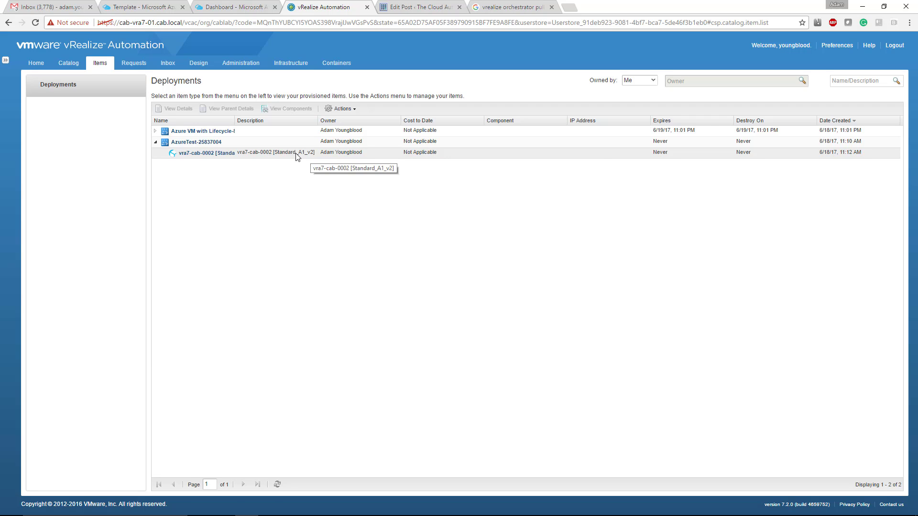
- Switch to vRealize Orchestrator and examine the inputs, outputs and schema of the Change Azure Instance Type workflow
{"action": "left_click", "coordinate": [271, 505]}
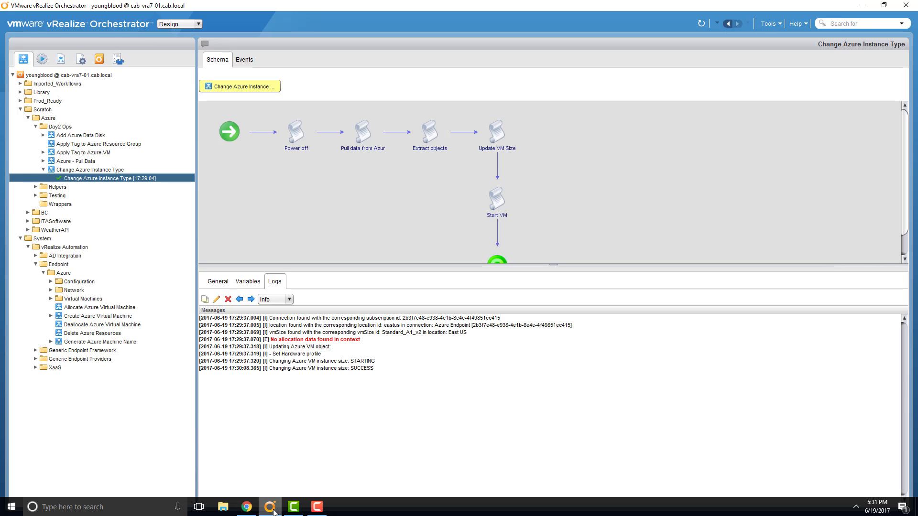
{"action": "left_click", "coordinate": [102, 172]}
{"action": "left_click", "coordinate": [243, 61]}
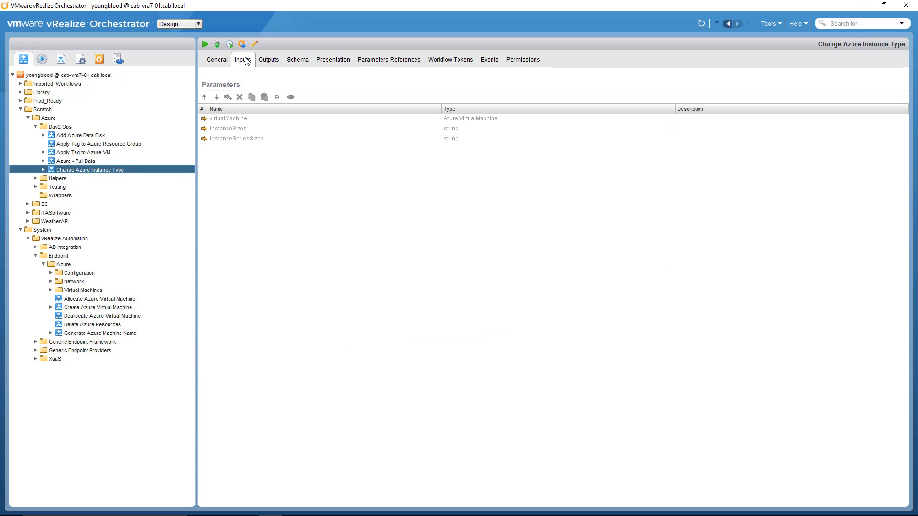
{"action": "left_click", "coordinate": [269, 60]}
{"action": "left_click", "coordinate": [304, 65]}
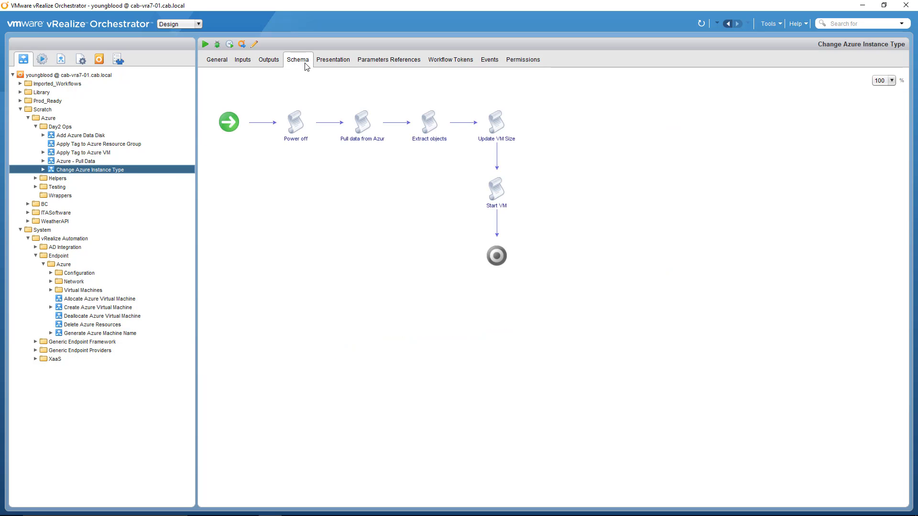
{"action": "left_click", "coordinate": [237, 64]}
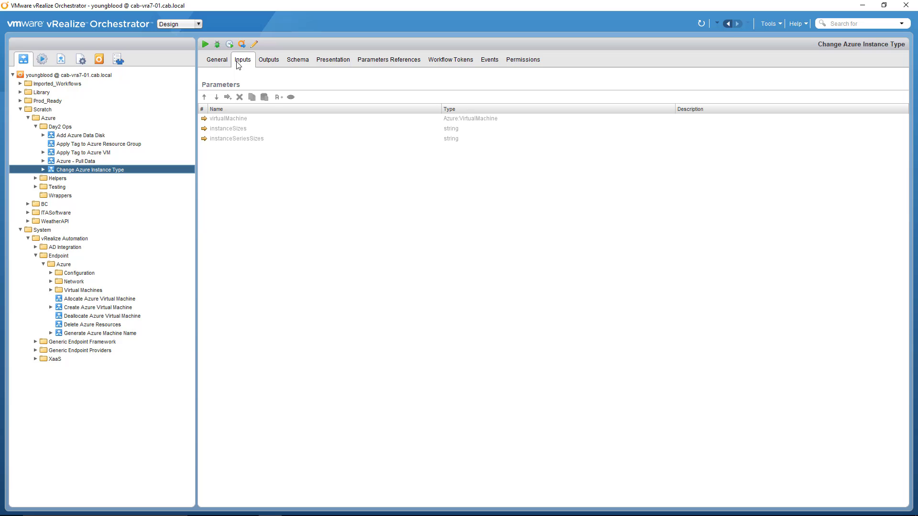
{"action": "left_click", "coordinate": [247, 121]}
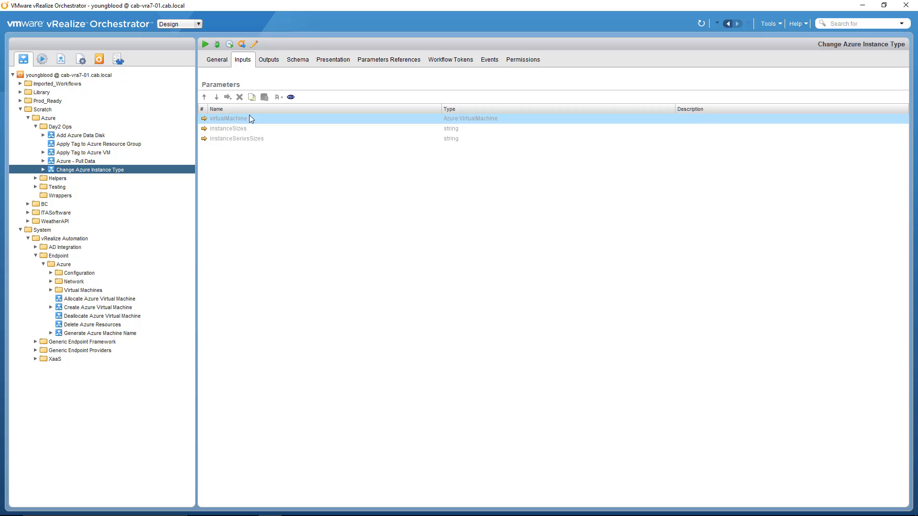
{"action": "left_click", "coordinate": [297, 60]}
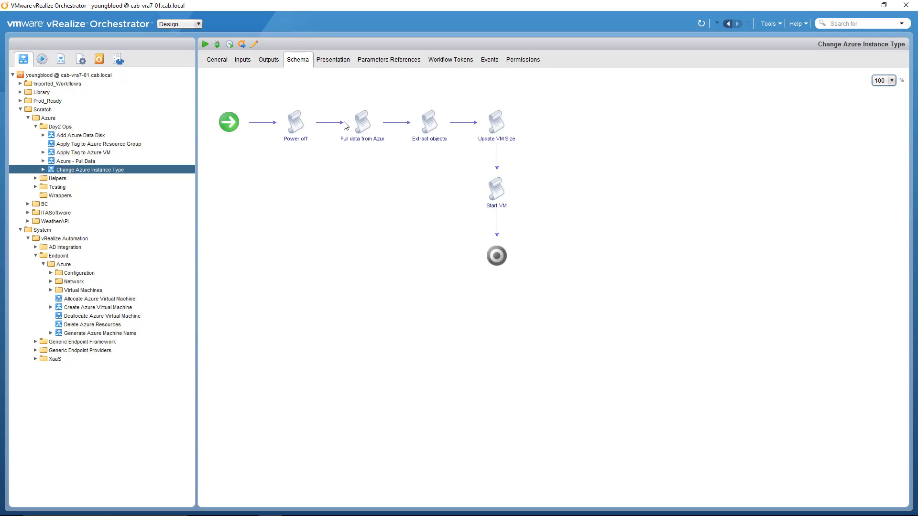
- Examine the scripting of the Power off, Pull data from Azur and Extract objects elements in the workflow schema
{"action": "double_click", "coordinate": [302, 110]}
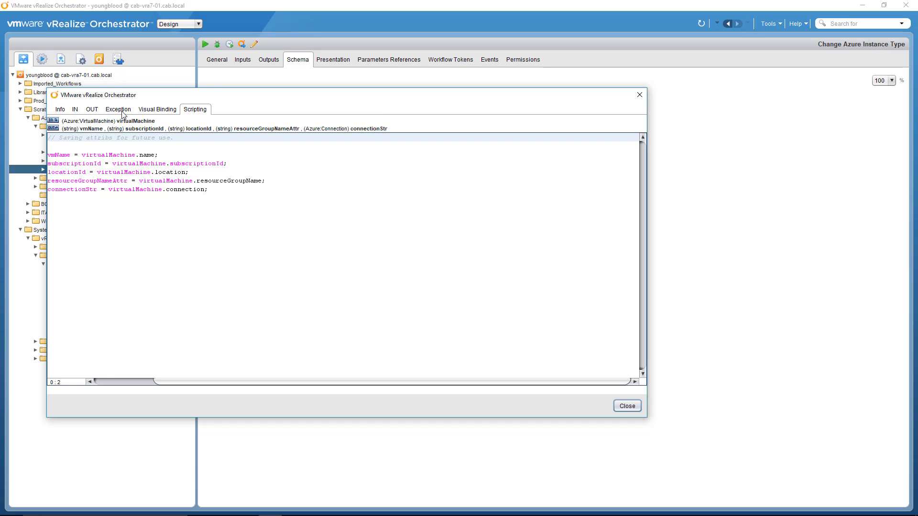
{"action": "left_click", "coordinate": [75, 109]}
{"action": "left_click", "coordinate": [192, 111]}
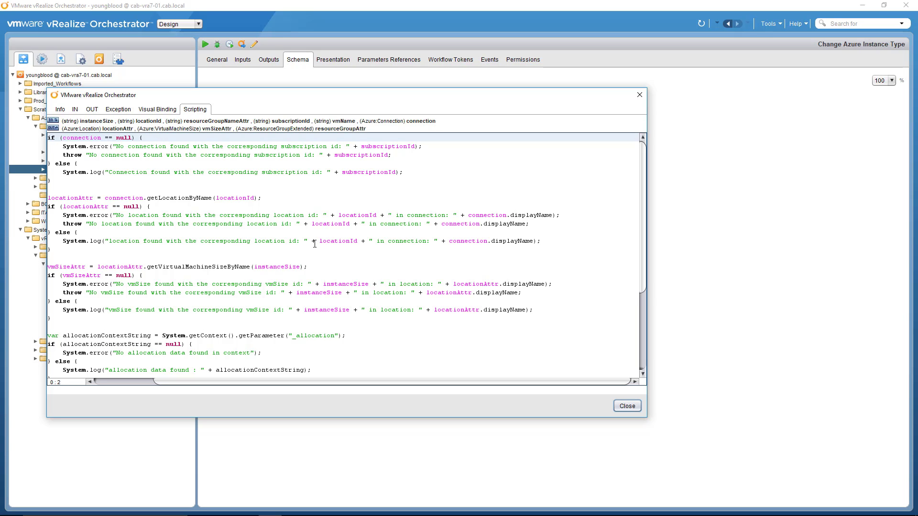
{"action": "left_click", "coordinate": [627, 406]}
- Examine the hardware profile lines and createOrUpdate call in the Update VM Size script, and review the Start VM script
{"action": "left_click", "coordinate": [509, 109]}
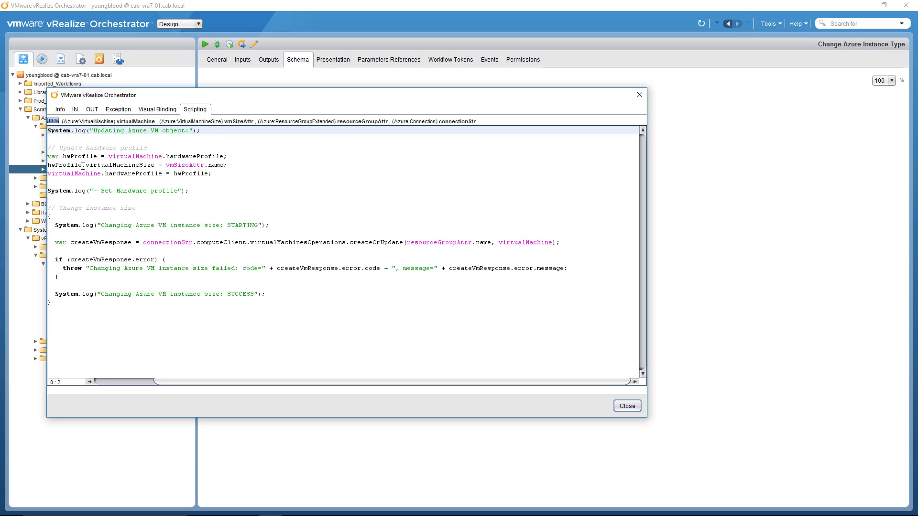
{"action": "left_click", "coordinate": [221, 165]}
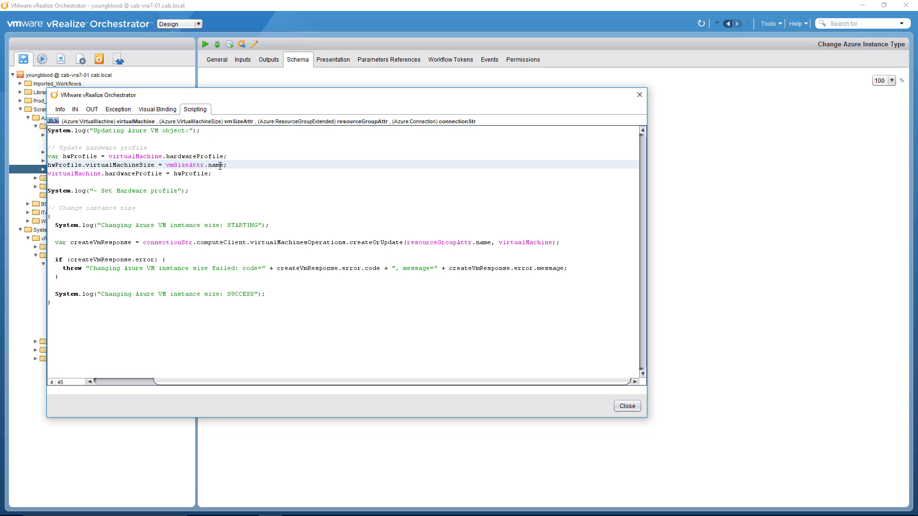
{"action": "double_click", "coordinate": [63, 173]}
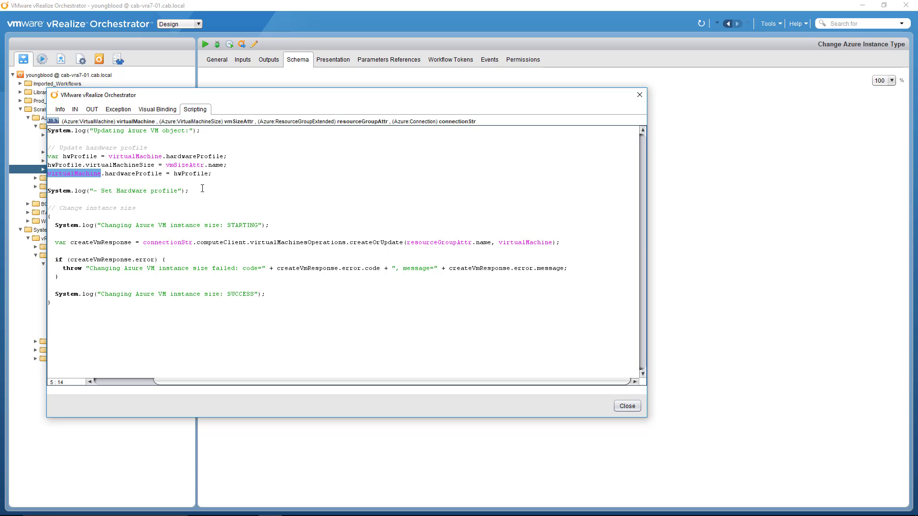
{"action": "triple_click", "coordinate": [177, 242]}
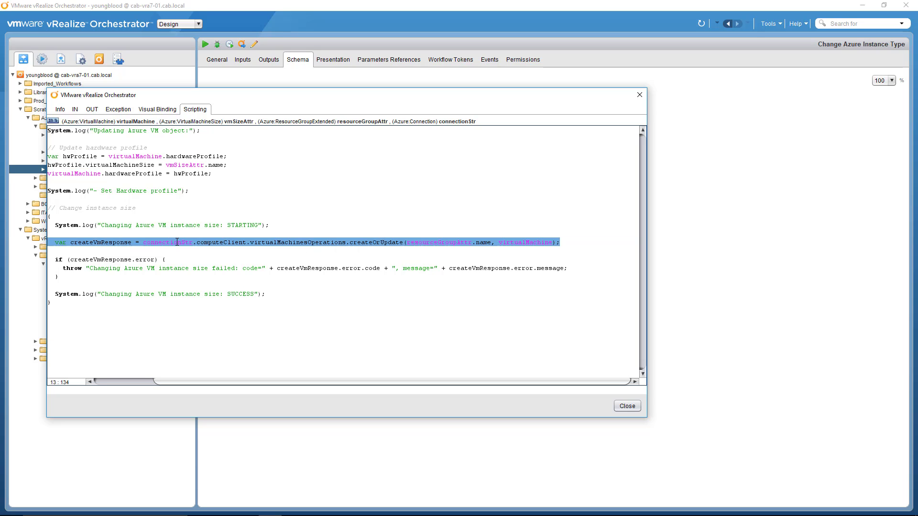
{"action": "left_click", "coordinate": [627, 406]}
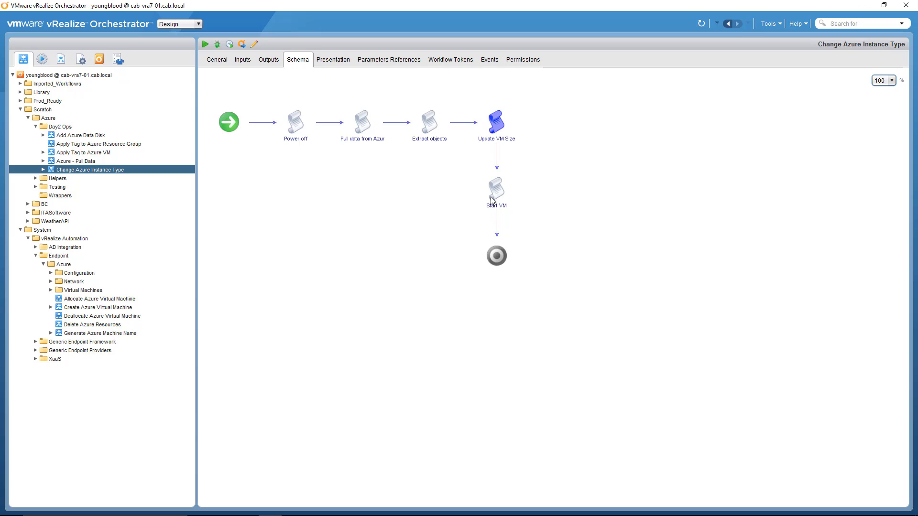
{"action": "left_click", "coordinate": [509, 175]}
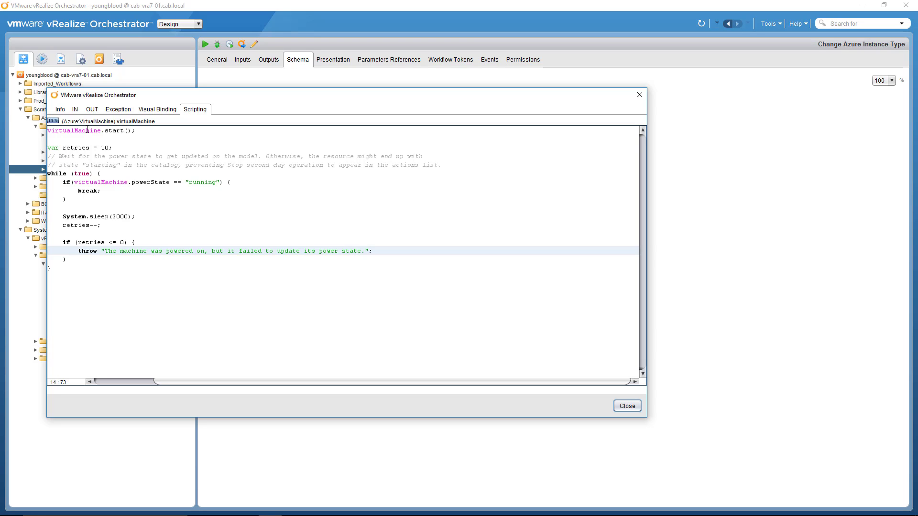
{"action": "left_click", "coordinate": [628, 407]}
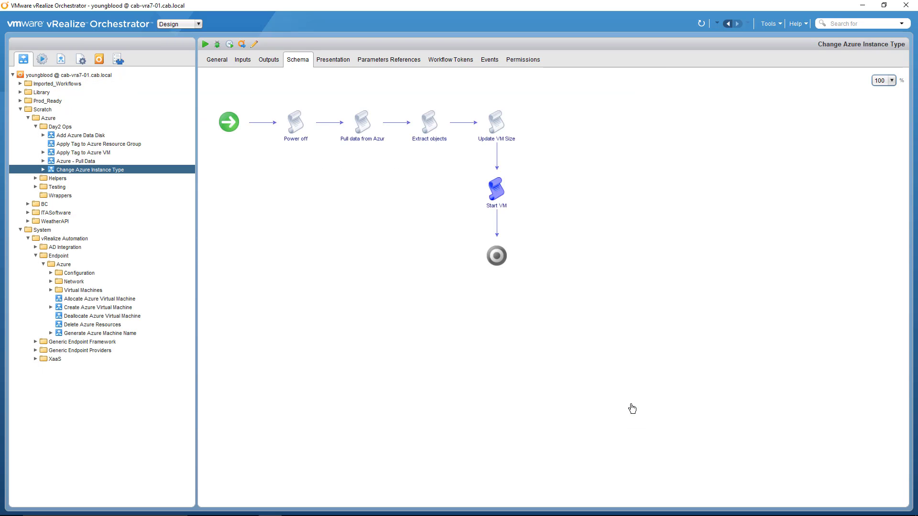